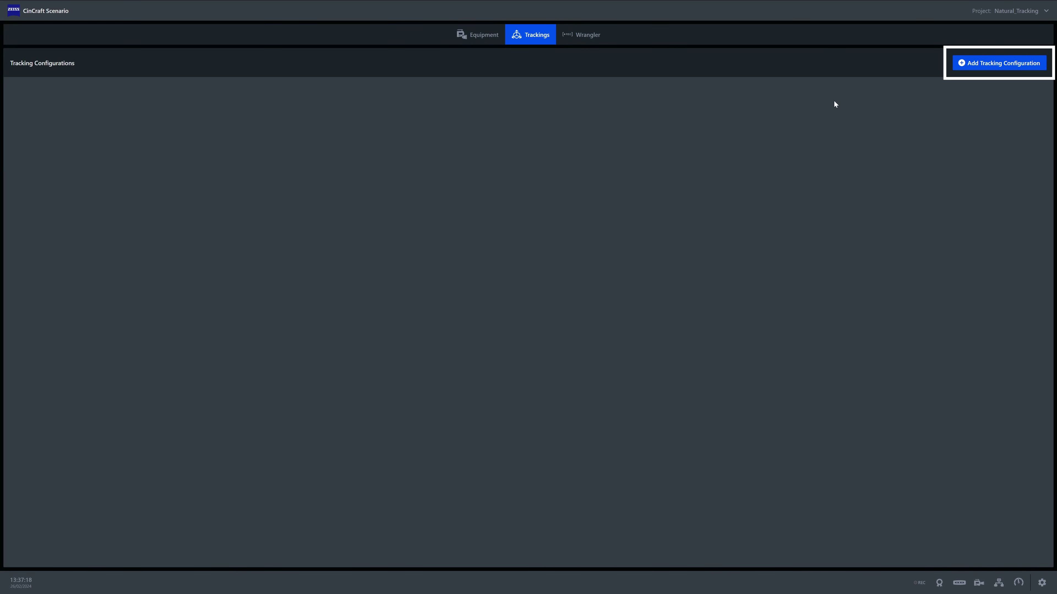
# Add and activate a natural-marker tracking configuration titled Studio_A with the Venice_2 calibration for the ZEISS Supreme Prime/Radiance 18/T1.5 lens
pyautogui.click(1038, 66)
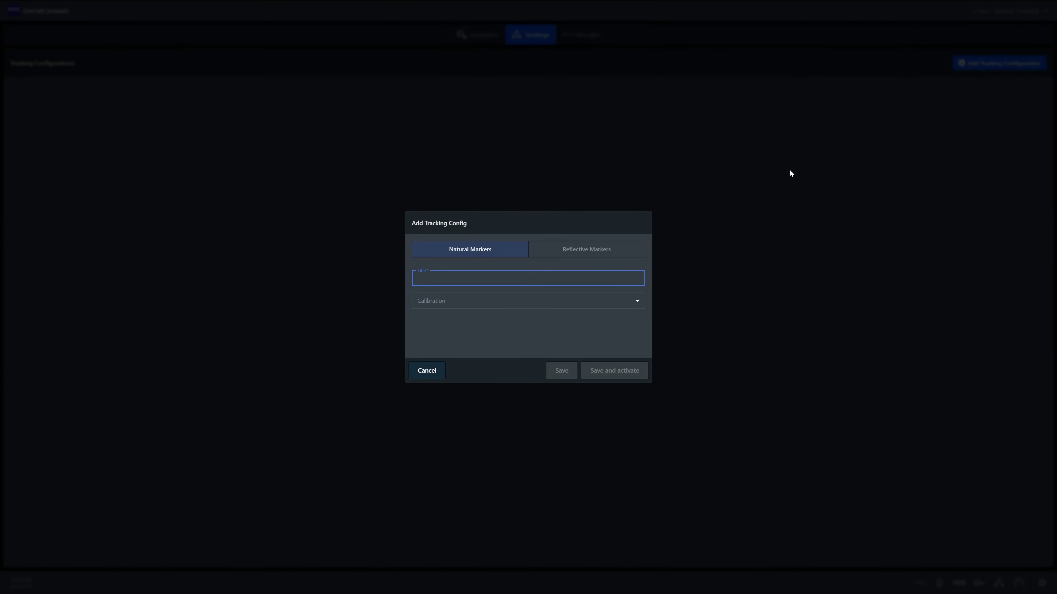
pyautogui.click(473, 214)
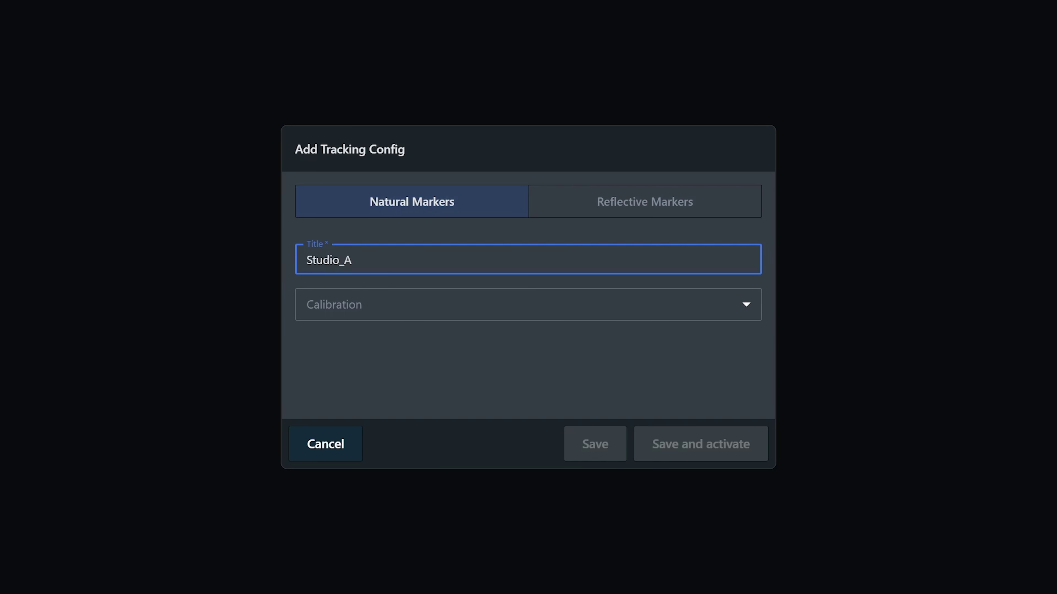
pyautogui.click(421, 321)
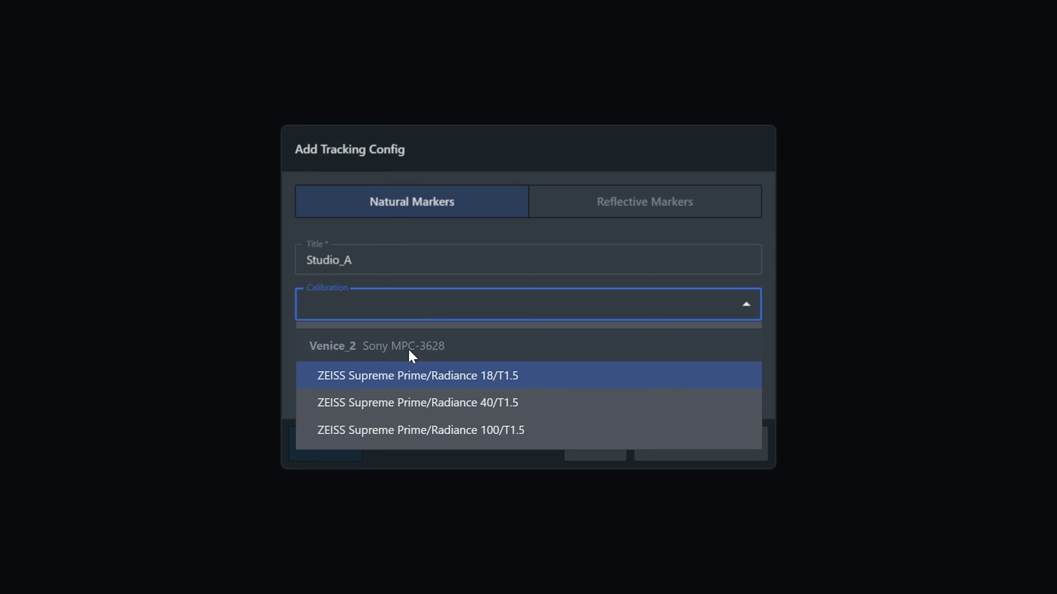
pyautogui.click(538, 383)
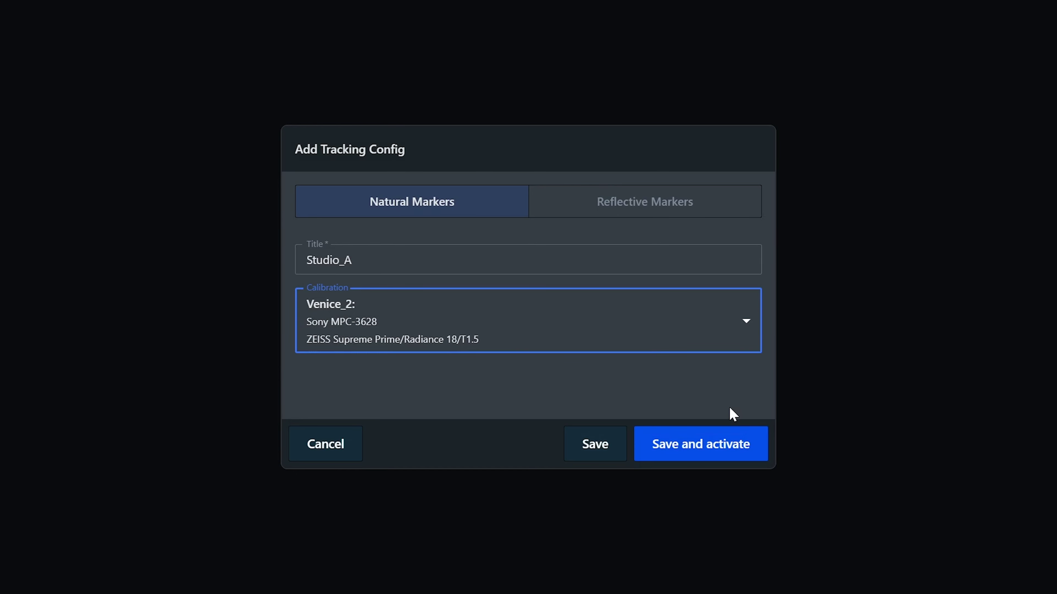
pyautogui.click(755, 444)
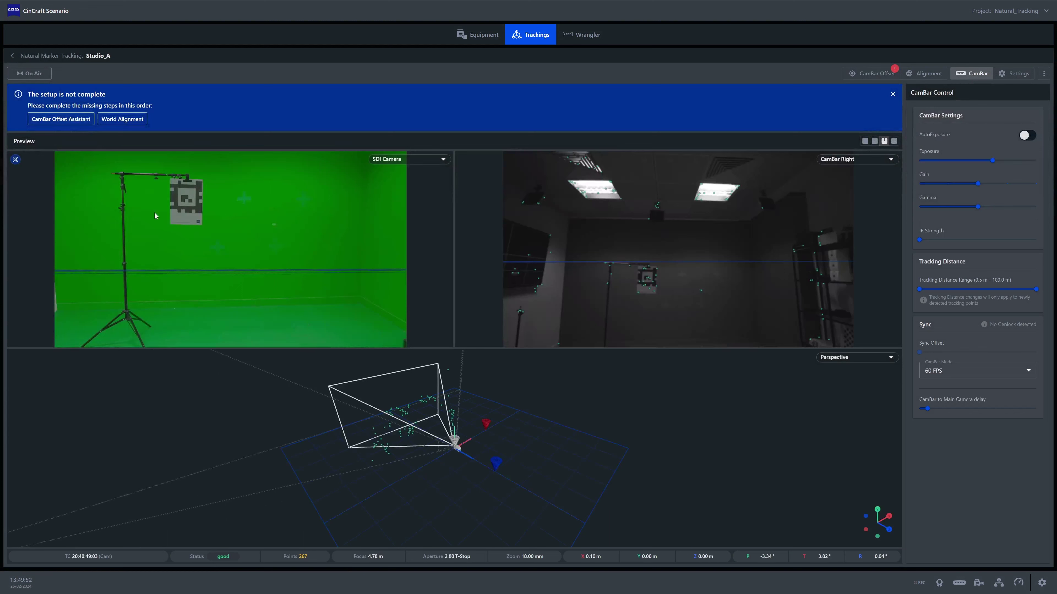
# Lower the CamBar exposure and gain to their minimum, then reset tracking and accept clearing all learned points
pyautogui.moveTo(614, 440); pyautogui.dragTo(607, 438)
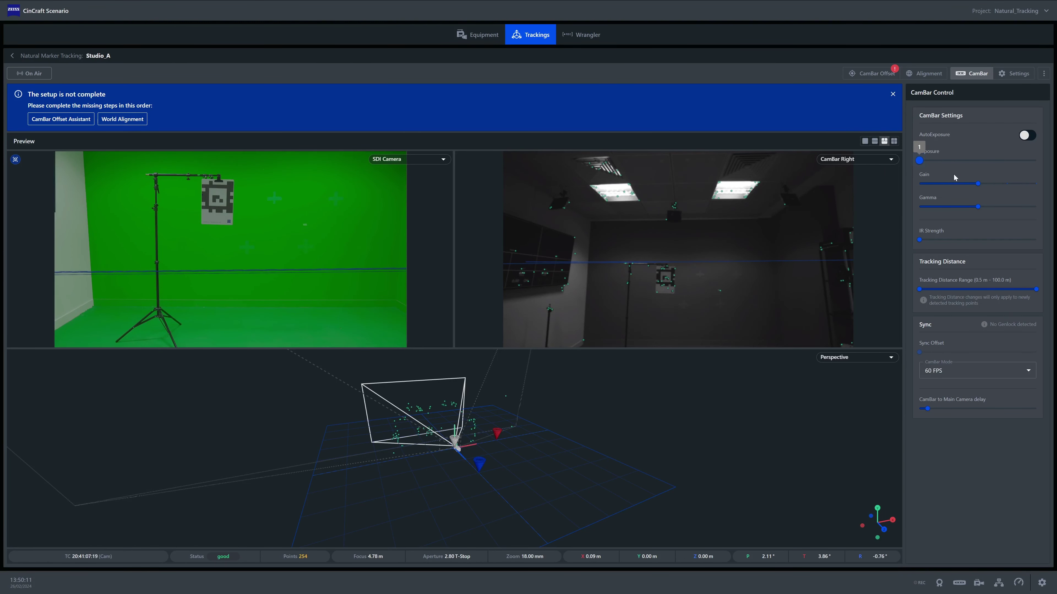
pyautogui.moveTo(981, 187); pyautogui.dragTo(920, 185)
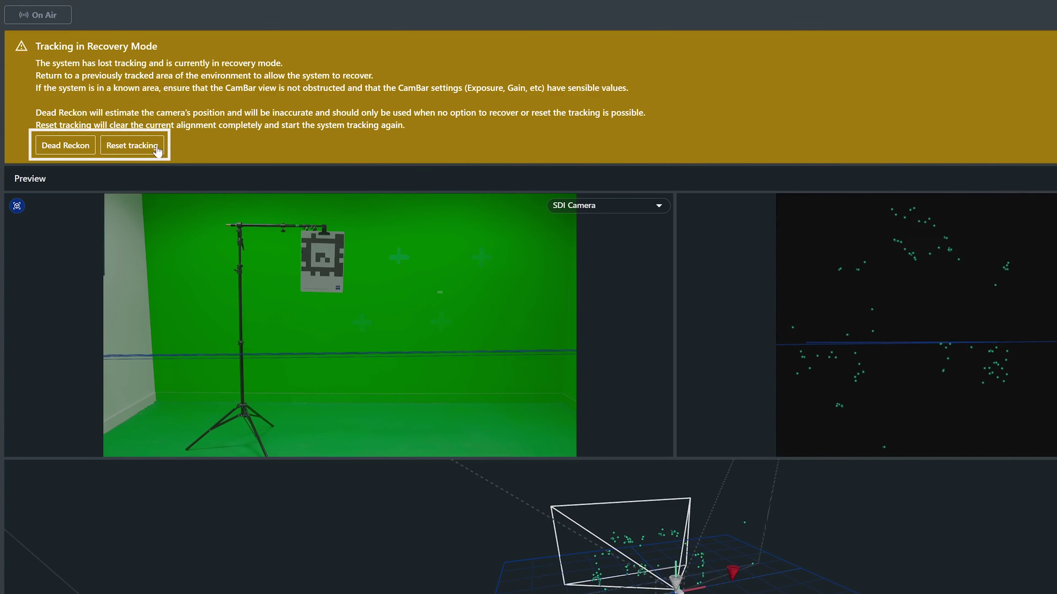
pyautogui.click(155, 145)
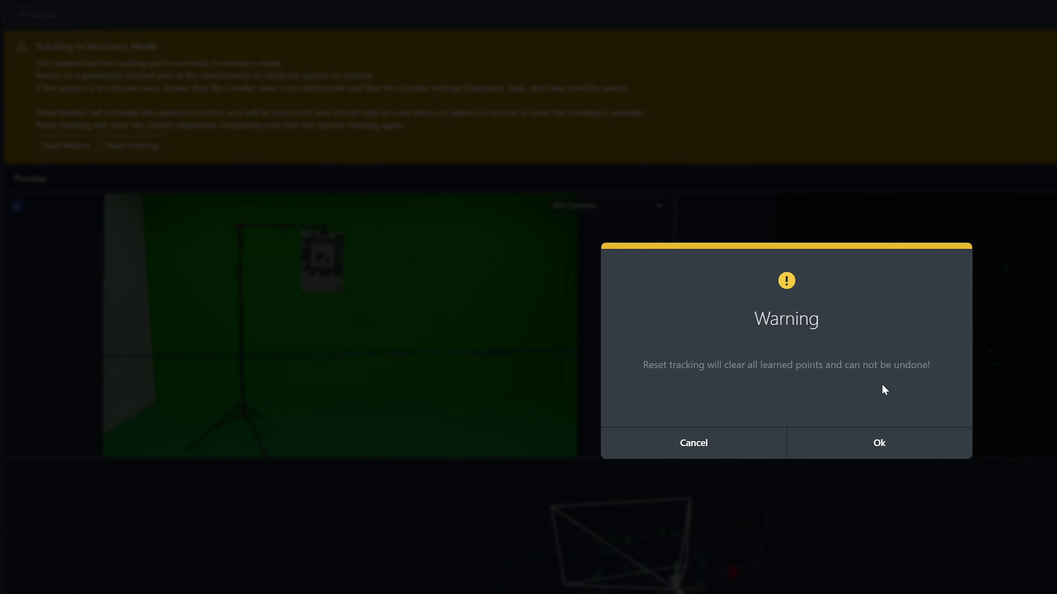
pyautogui.click(929, 451)
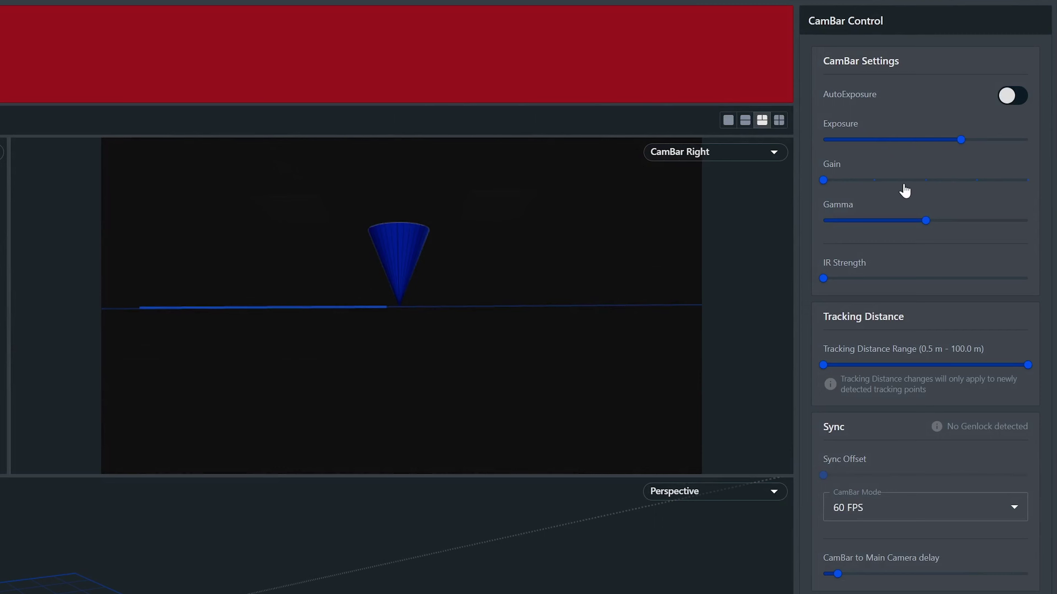
# Raise the CamBar gain back to mid-range and start tracking again
pyautogui.click(924, 181)
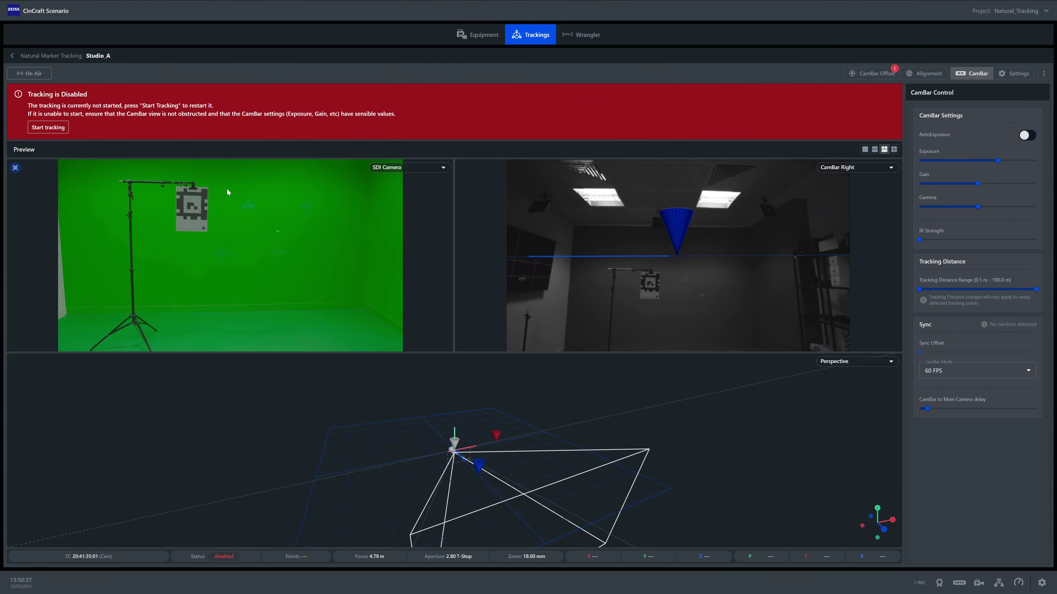
pyautogui.click(65, 128)
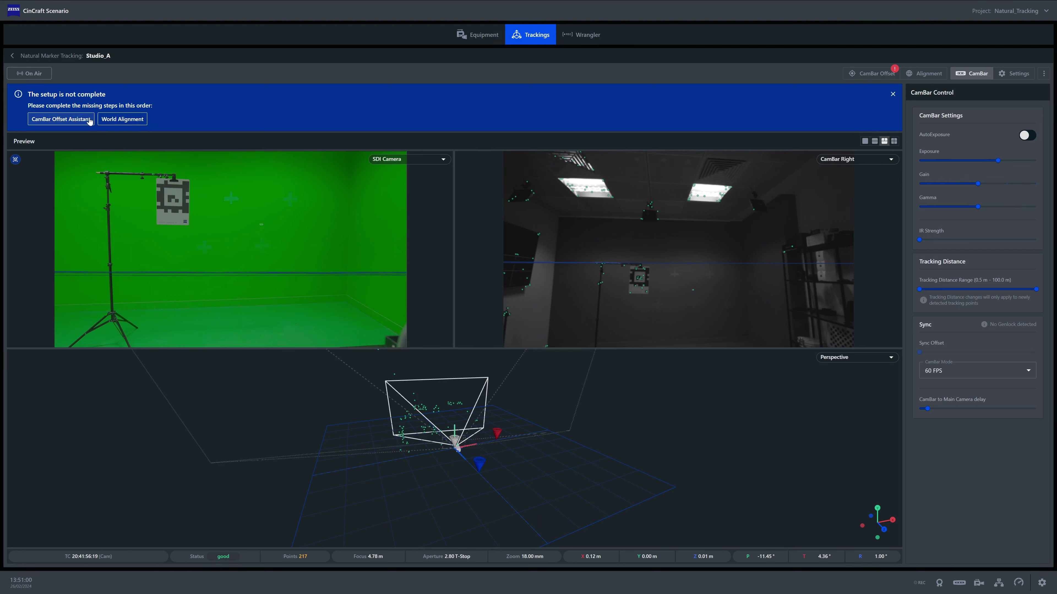
# Run the CamBar Offset Assistant through all its stages using the Instant Recovery fiducial marker to calculate the CamBar-to-sensor offset
pyautogui.click(89, 119)
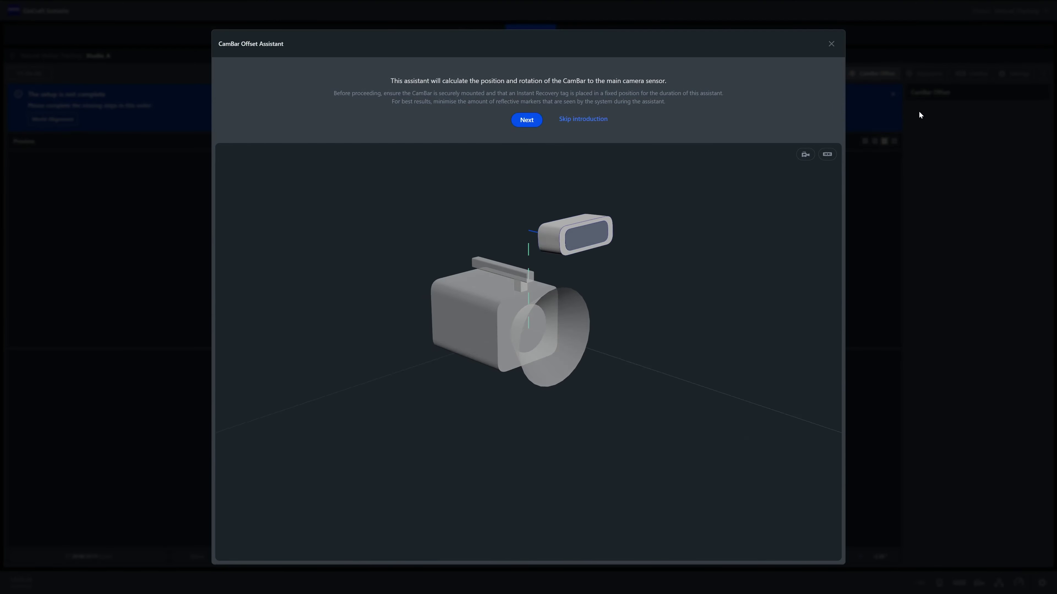
pyautogui.click(536, 121)
pyautogui.click(528, 110)
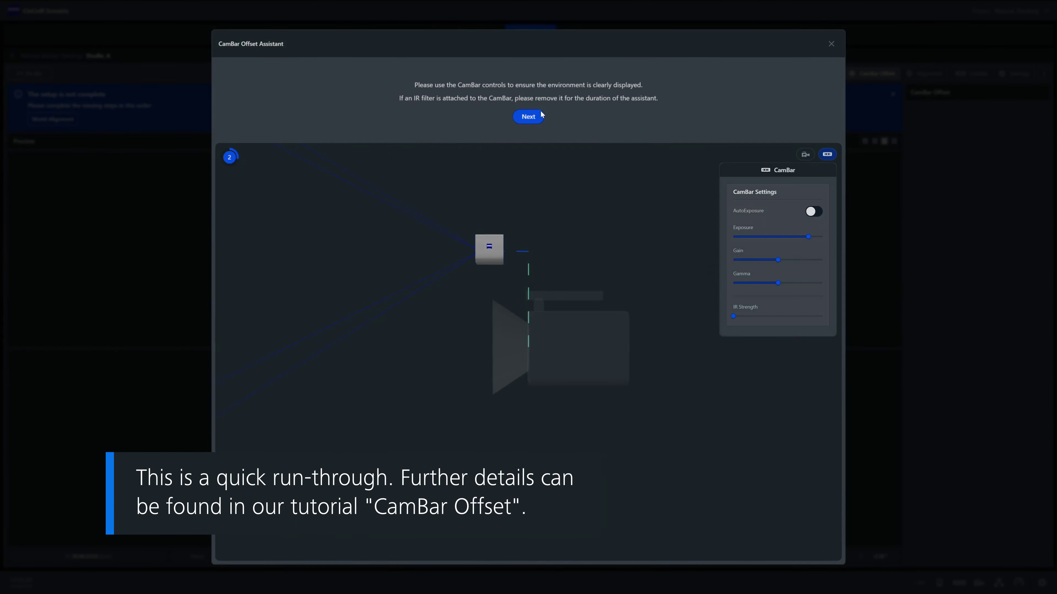
pyautogui.click(537, 118)
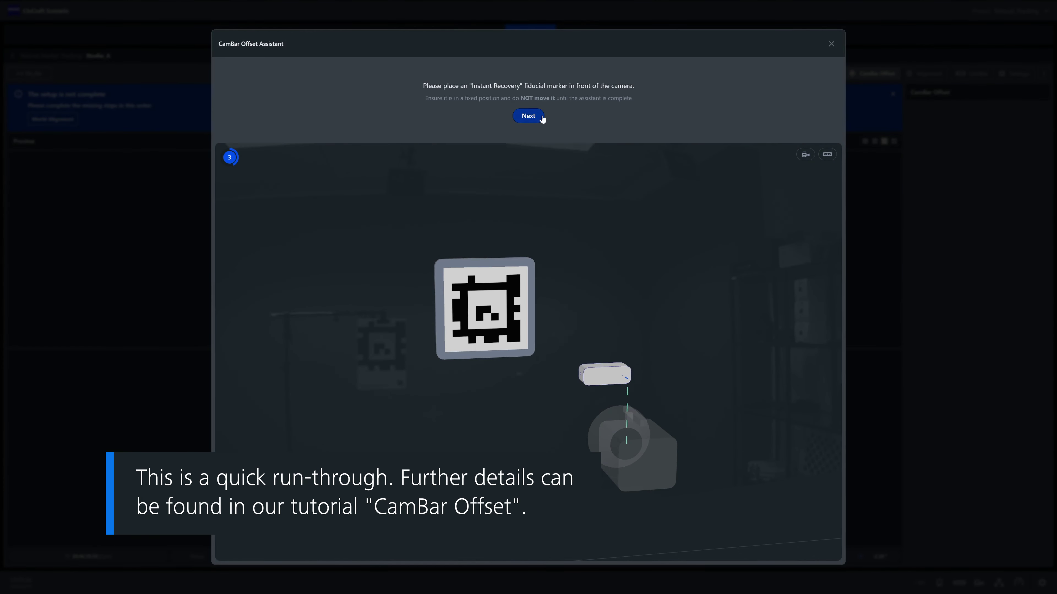
pyautogui.click(537, 118)
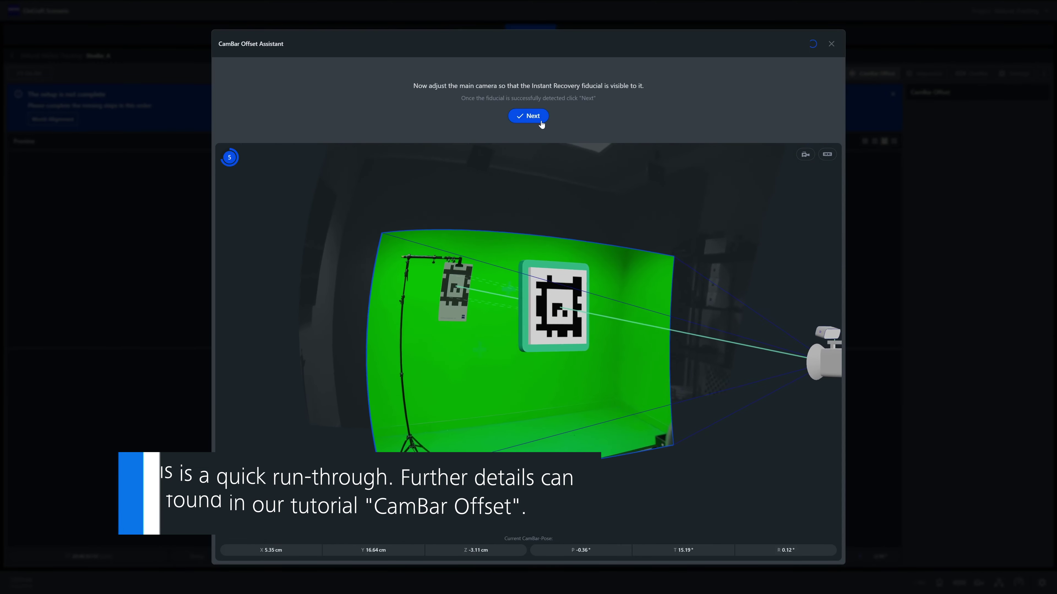
pyautogui.click(530, 117)
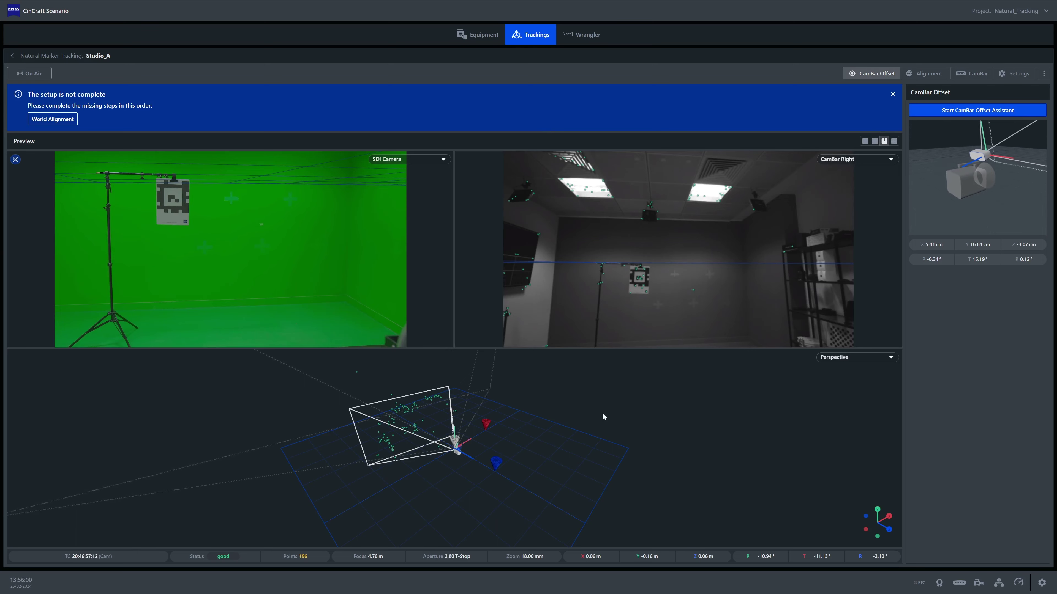
pyautogui.moveTo(604, 418); pyautogui.dragTo(583, 451)
pyautogui.scroll(5, 440, 462)
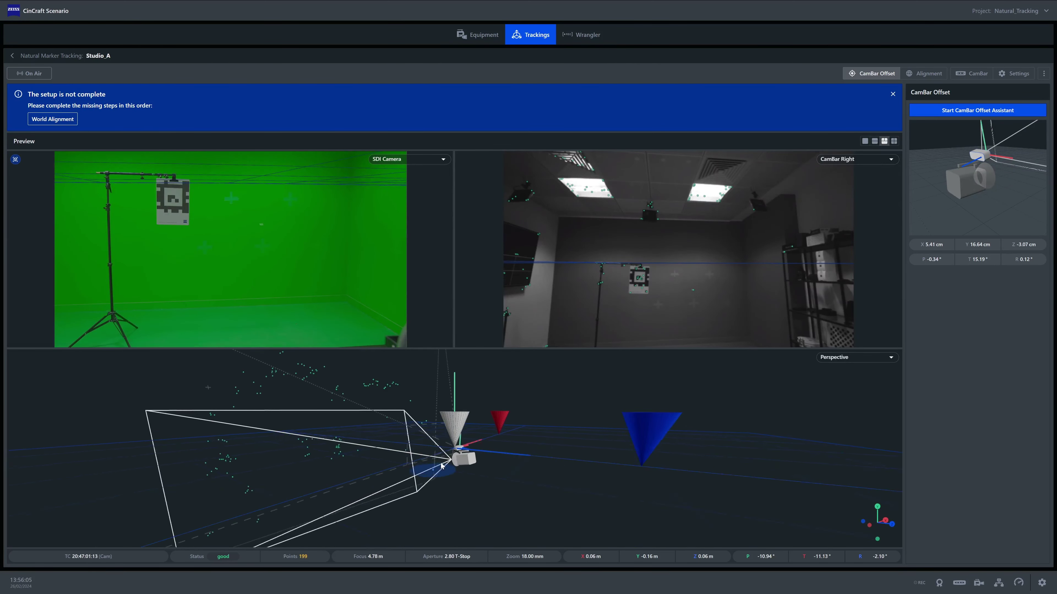
pyautogui.moveTo(439, 461); pyautogui.dragTo(534, 477)
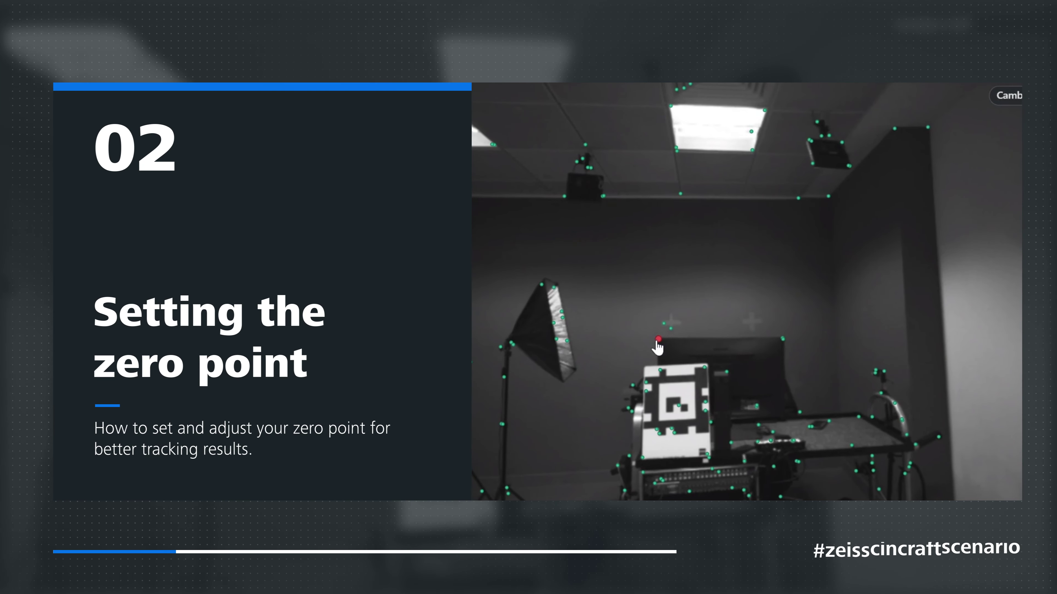
pyautogui.click(657, 342)
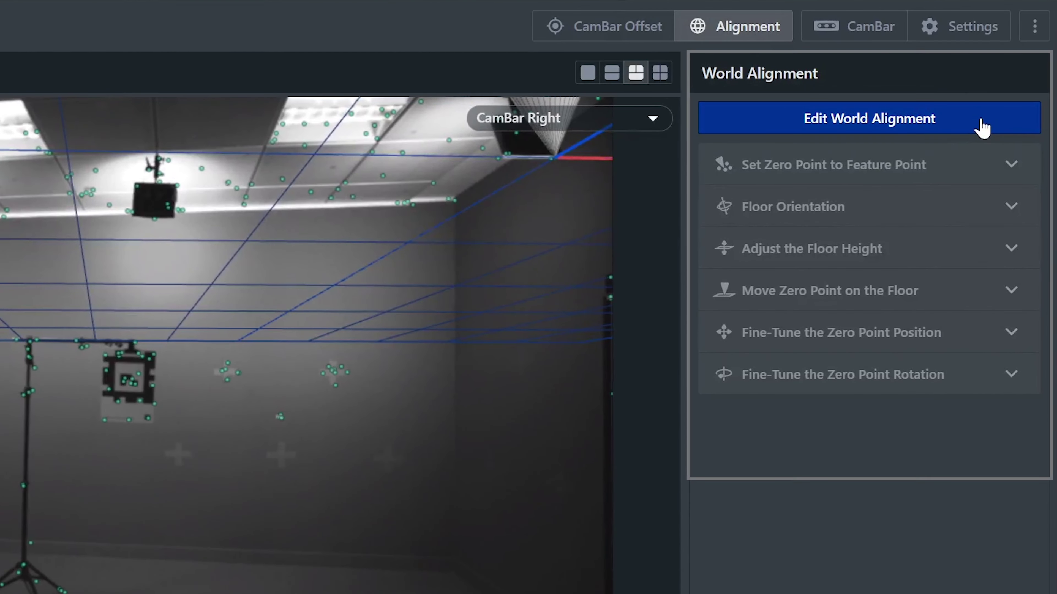
# Start editing the world alignment and set the zero point to the feature point at the room's back-left floor corner
pyautogui.click(982, 127)
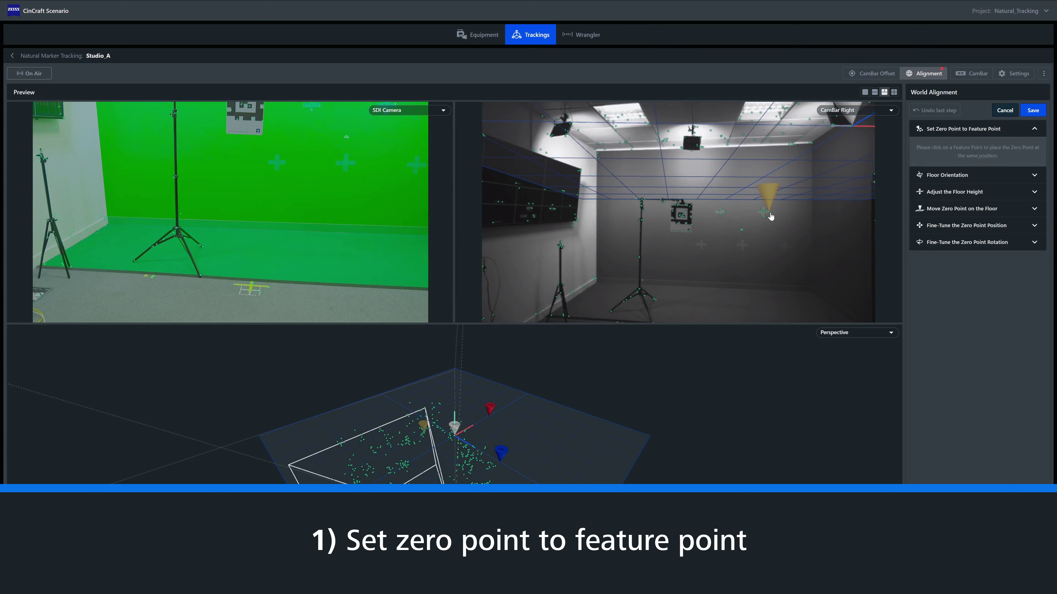
pyautogui.click(770, 216)
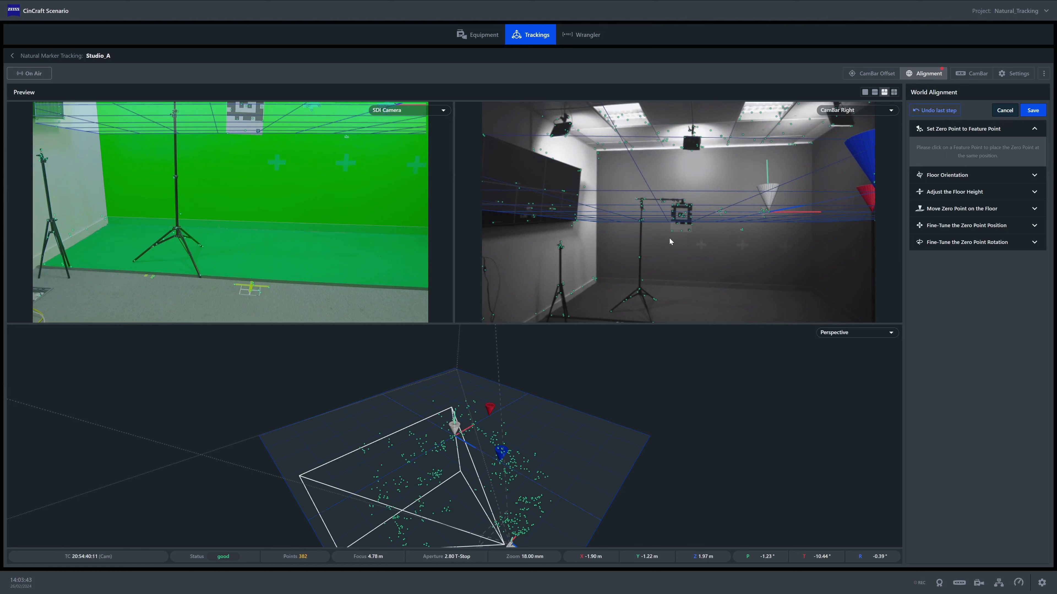
pyautogui.click(672, 233)
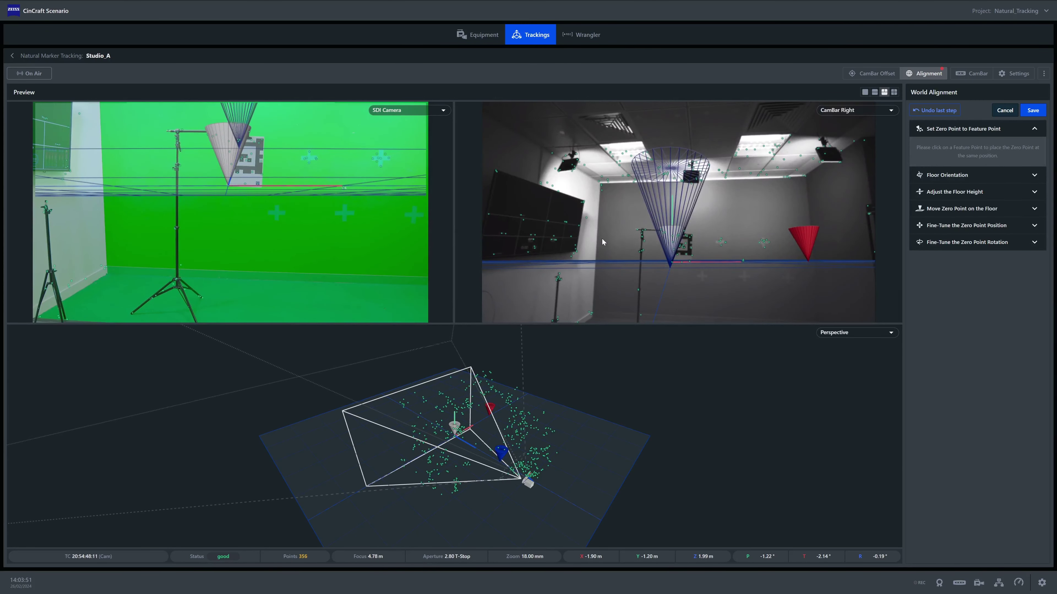
pyautogui.click(592, 313)
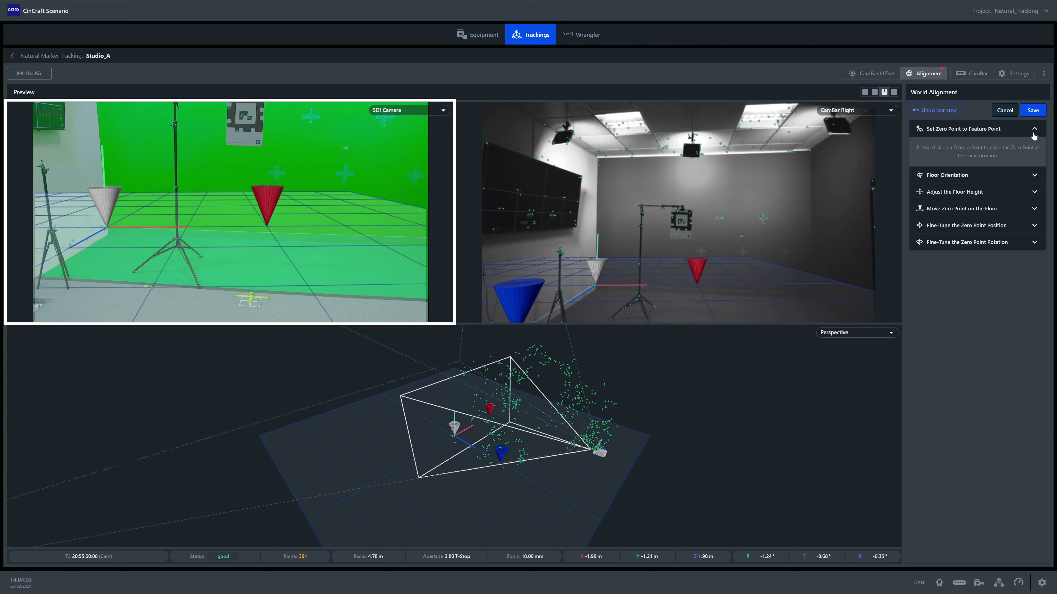
pyautogui.click(1024, 129)
# Adjust the floor orientation around the Z and X axes in small increments to line the floor up with the horizon
pyautogui.click(987, 146)
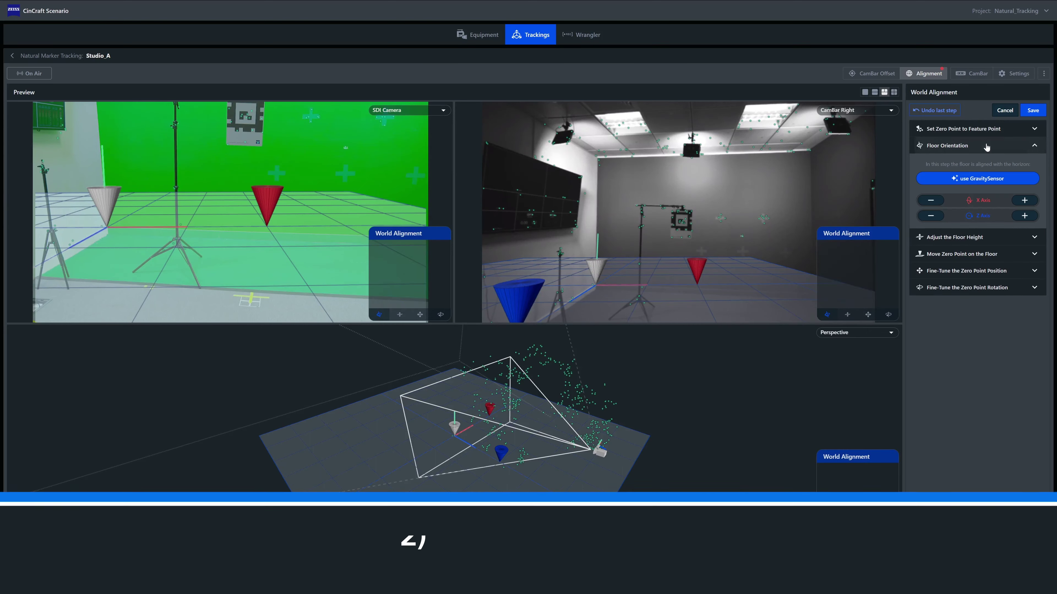
pyautogui.click(1025, 215)
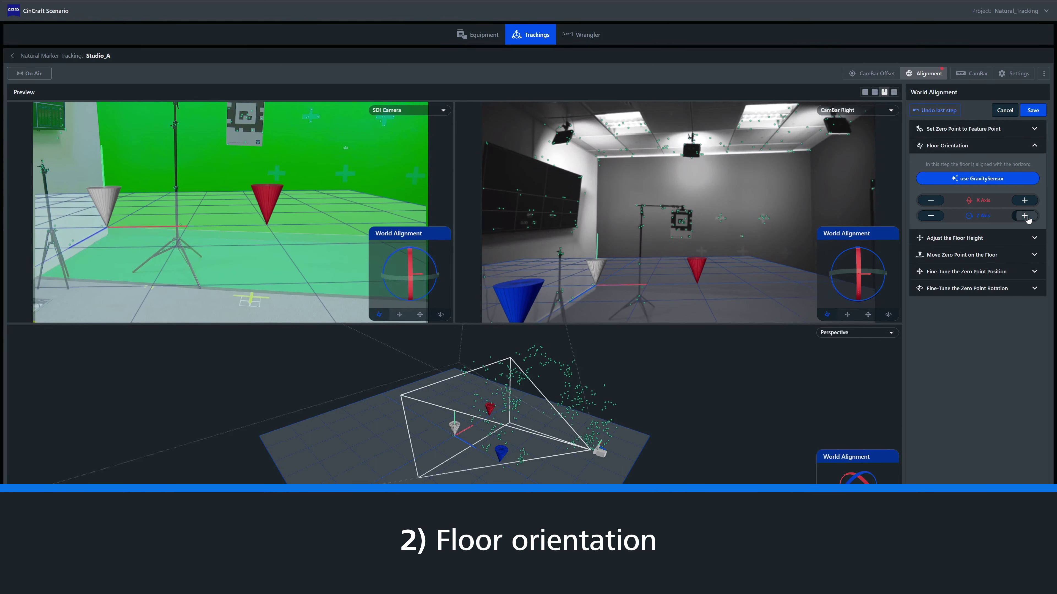
pyautogui.click(931, 216)
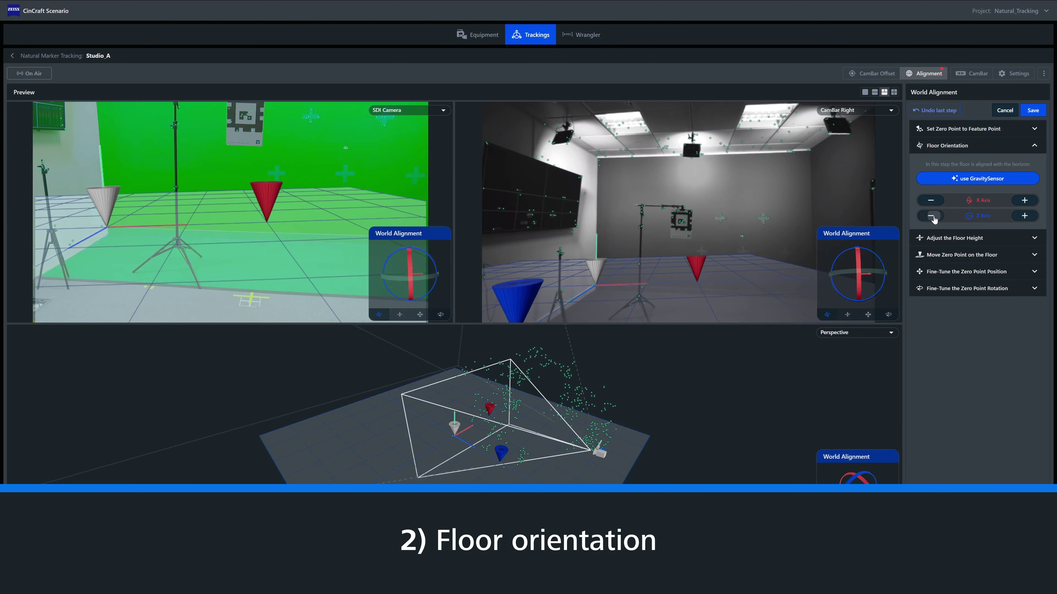
pyautogui.click(931, 201)
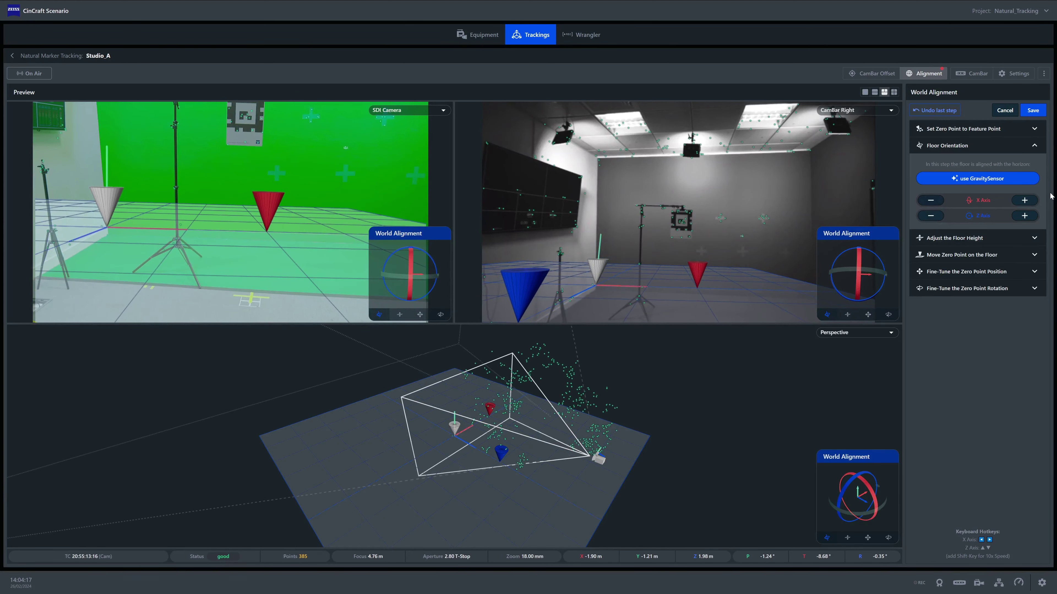
pyautogui.click(1031, 201)
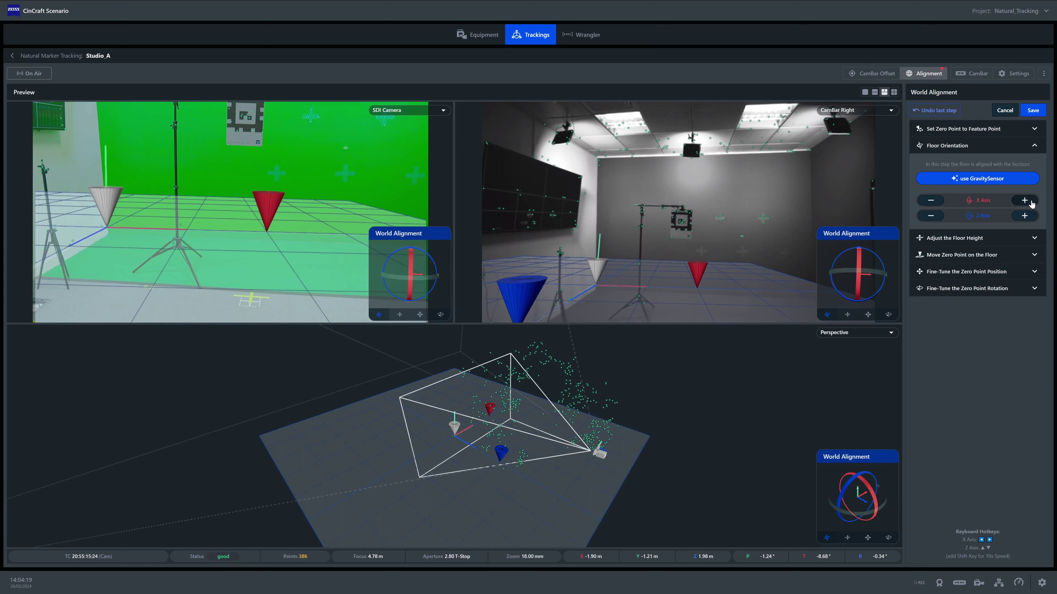
pyautogui.click(1032, 201)
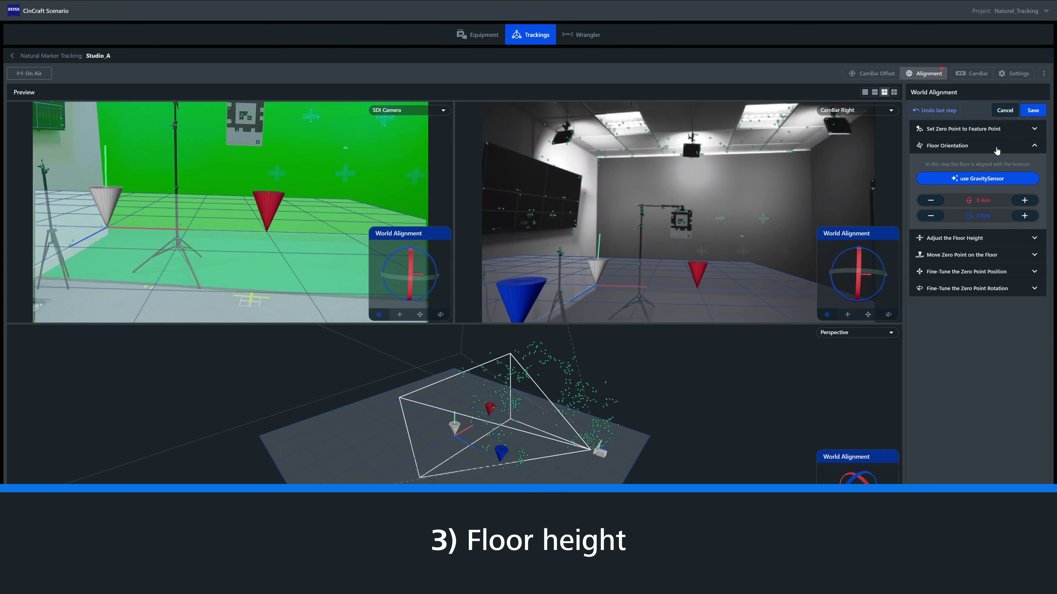
pyautogui.click(1016, 145)
# Adjust the floor height along the Y axis to a CamBar height of 107.00 cm and a main camera height of 88.49 cm
pyautogui.click(996, 165)
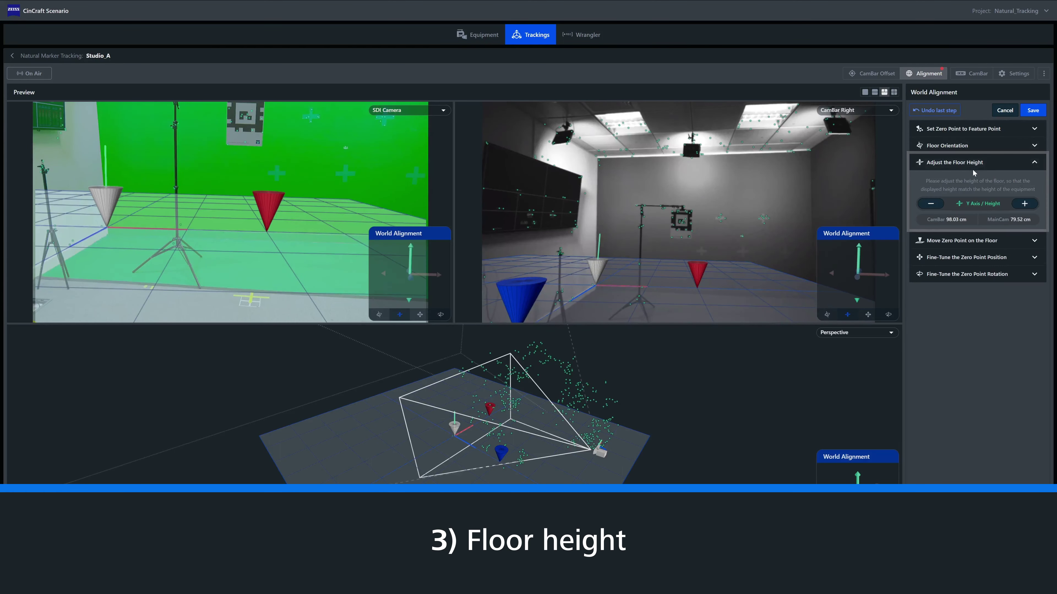
pyautogui.click(935, 207)
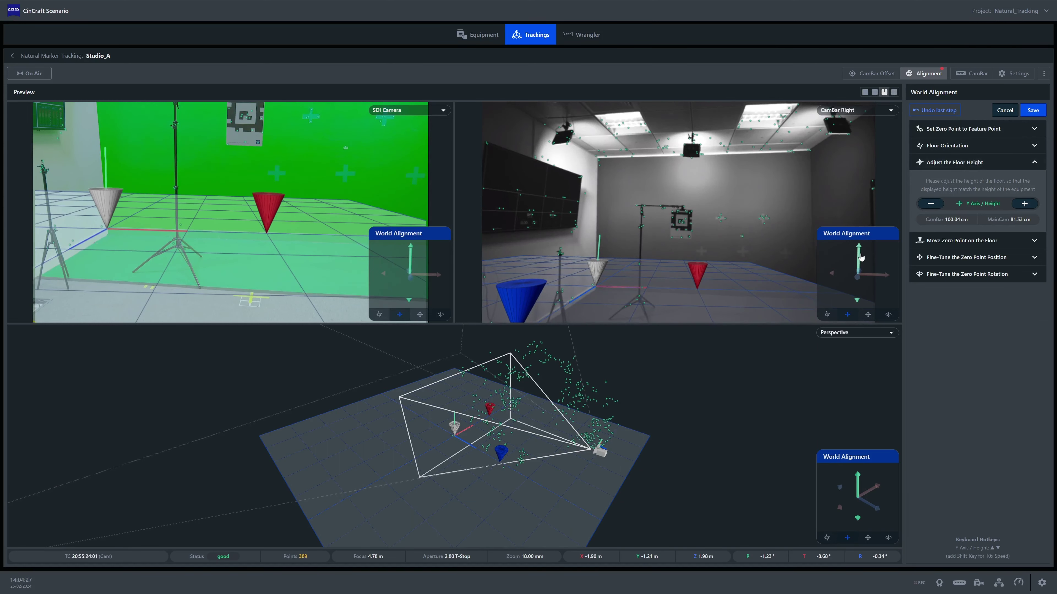
pyautogui.moveTo(860, 257)
pyautogui.mouseDown()
pyautogui.moveTo(859, 268)
pyautogui.moveTo(861, 225)
pyautogui.moveTo(866, 262)
pyautogui.mouseUp()
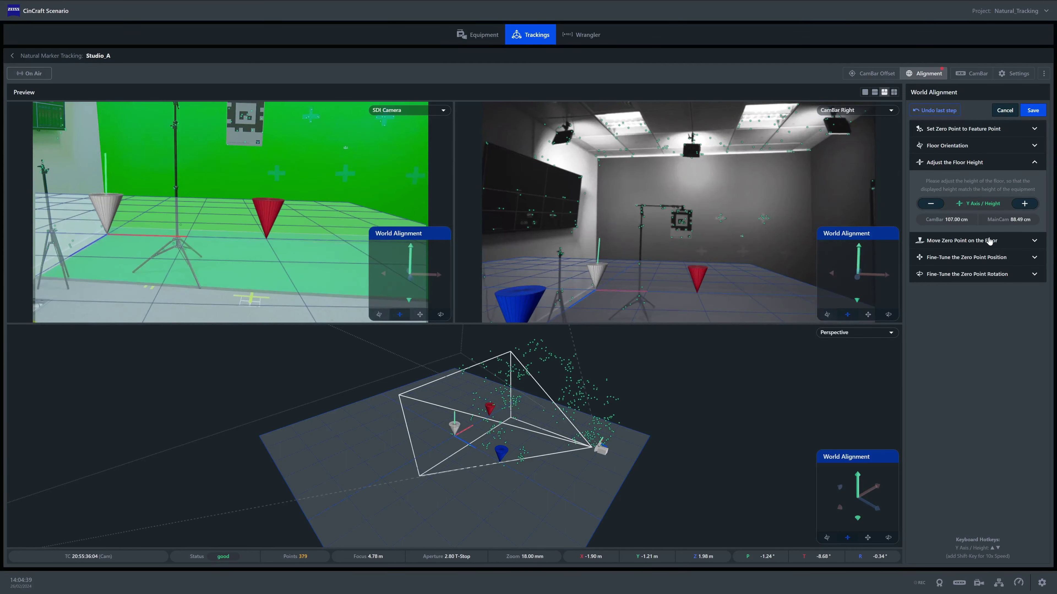
pyautogui.click(1022, 166)
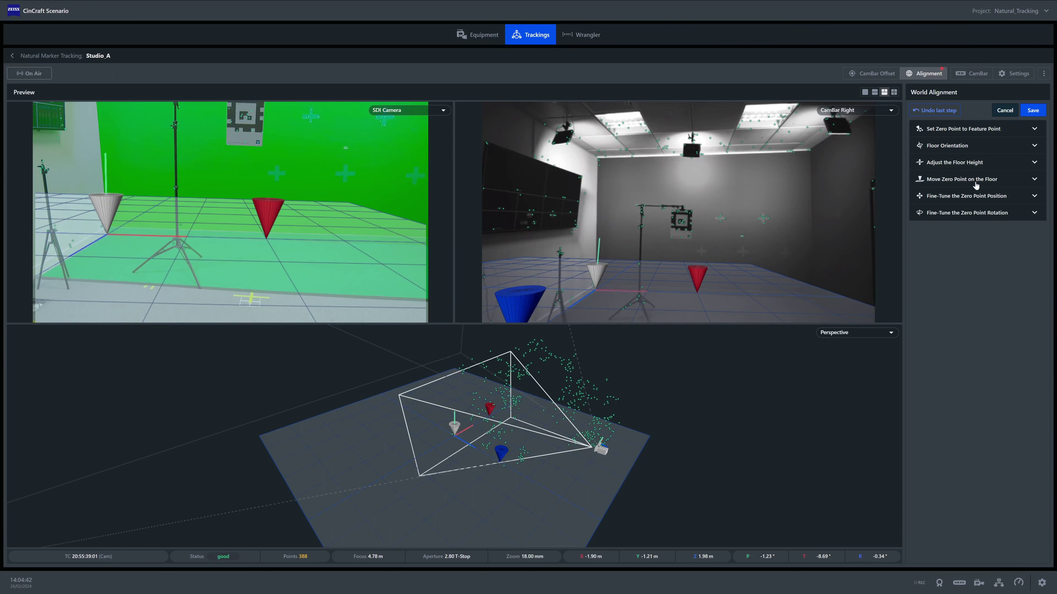
# Move the zero point across the floor plane to the far side of the tripod, and return it to the room's back-left floor corner
pyautogui.click(1005, 183)
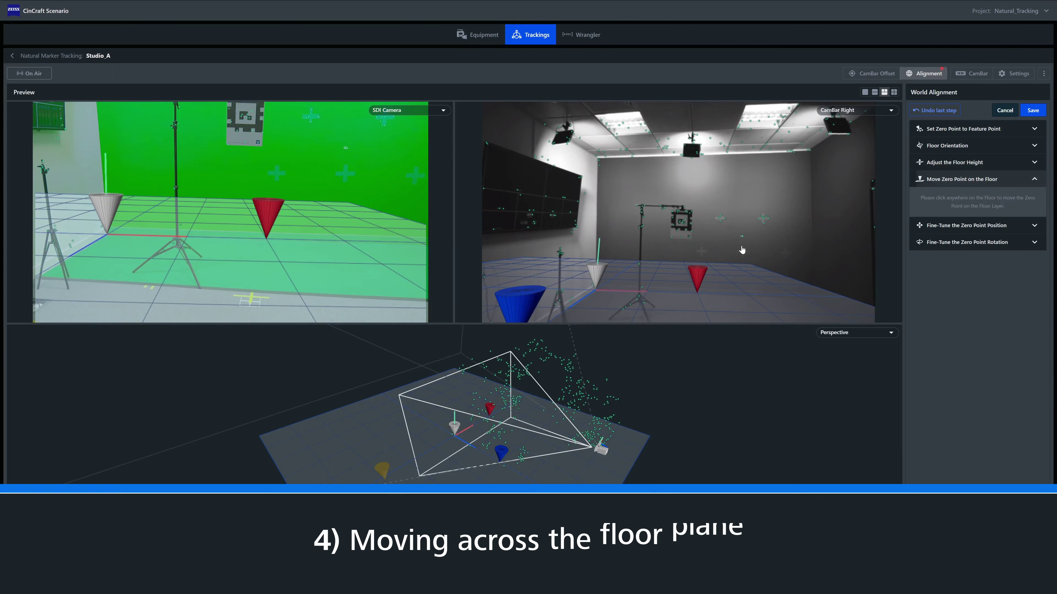
pyautogui.click(359, 247)
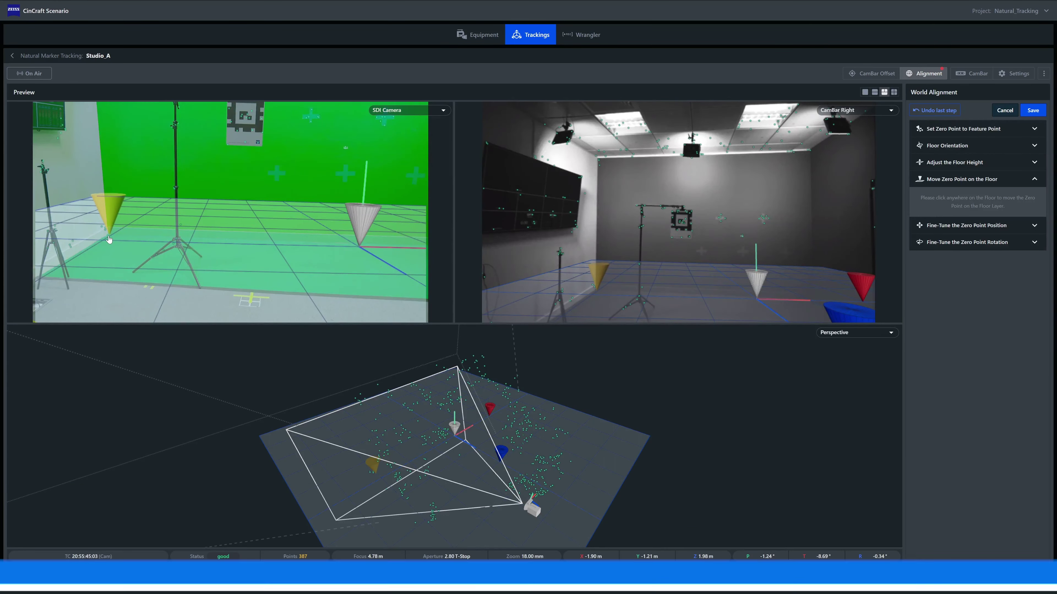
pyautogui.click(109, 236)
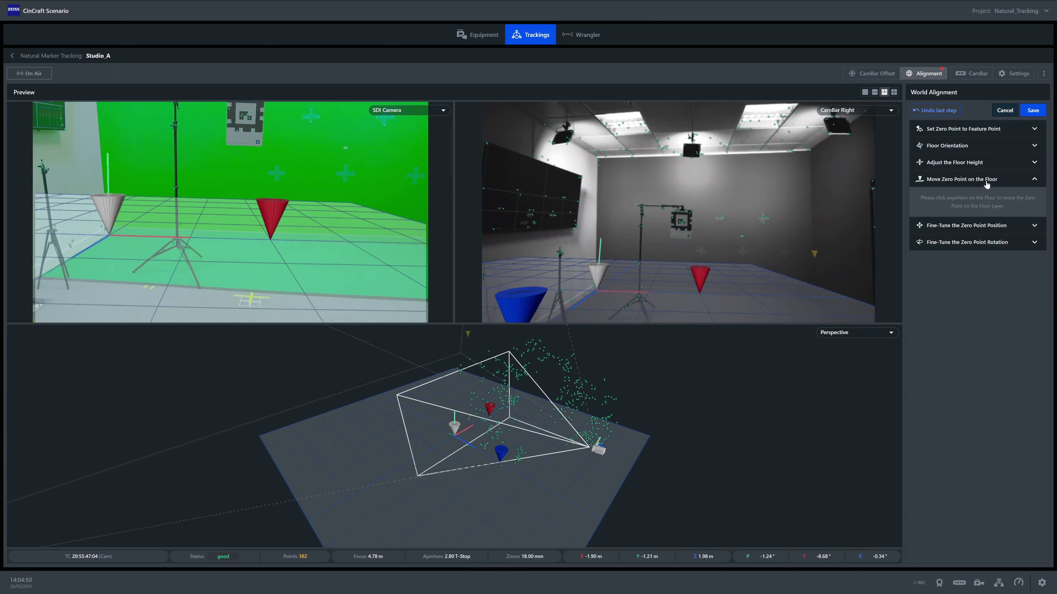
pyautogui.click(1008, 179)
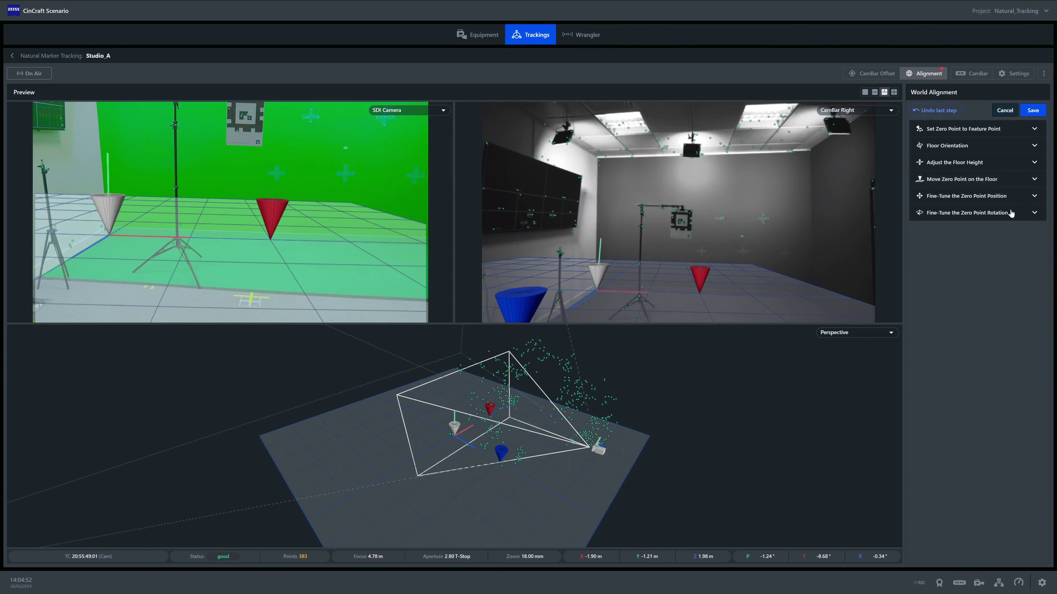
# Fine-tune the zero point position by nudging it back and forth along the X axis to line up with the floor corner
pyautogui.click(1014, 201)
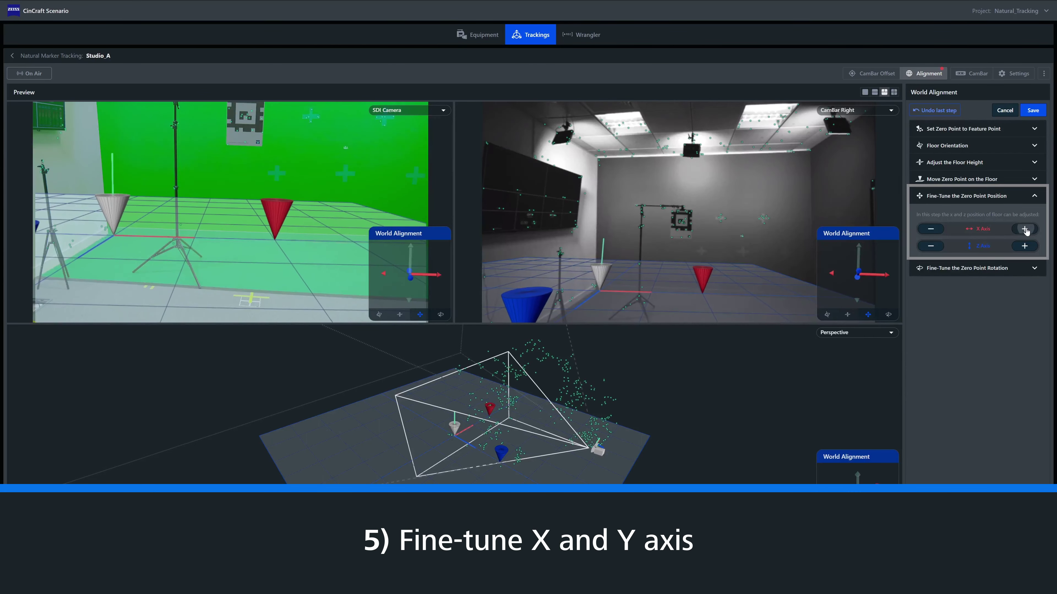
pyautogui.click(931, 229)
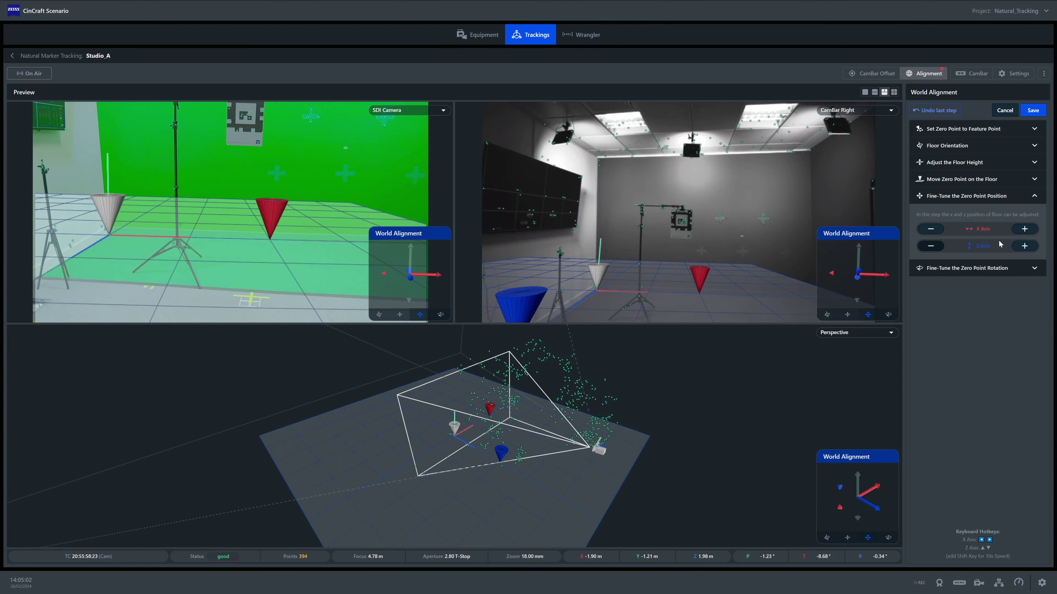
pyautogui.click(1015, 198)
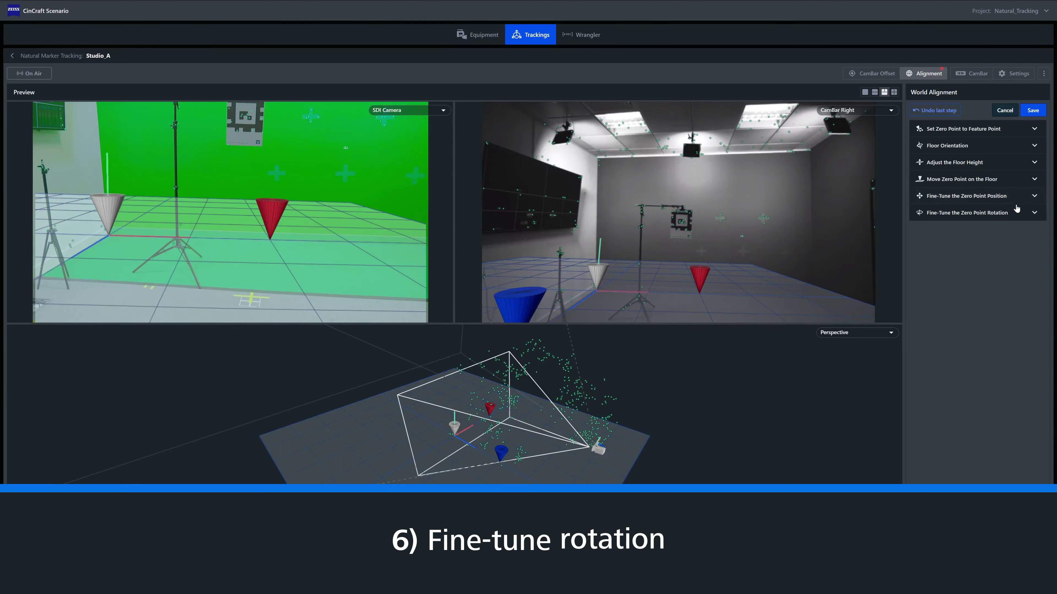
# Fine-tune the zero point rotation around the Y axis in both directions to match the room, and save the world alignment
pyautogui.click(1018, 215)
pyautogui.click(1025, 246)
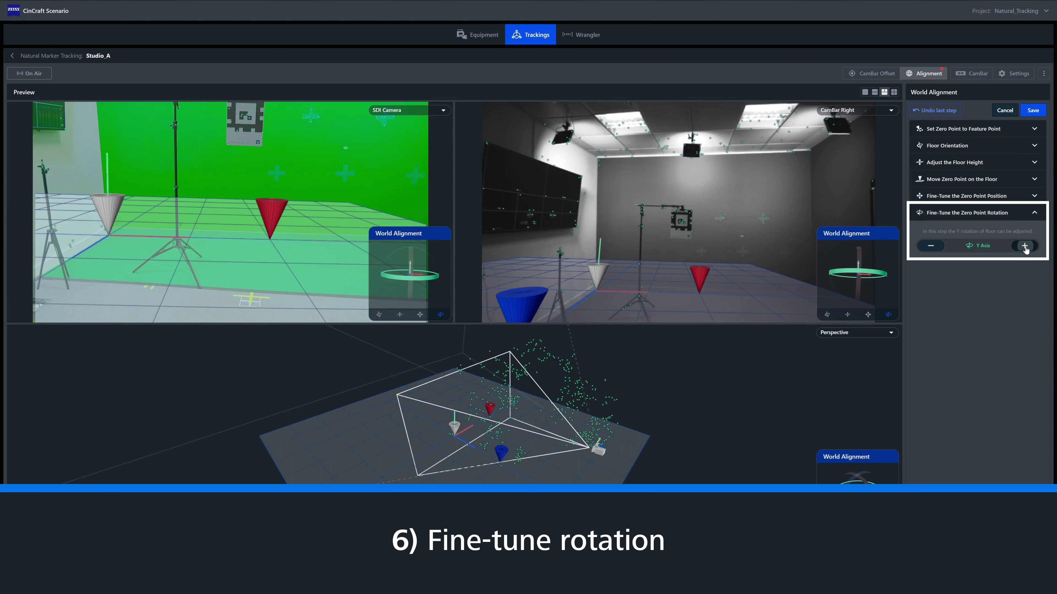
pyautogui.click(1025, 246)
pyautogui.click(1024, 246)
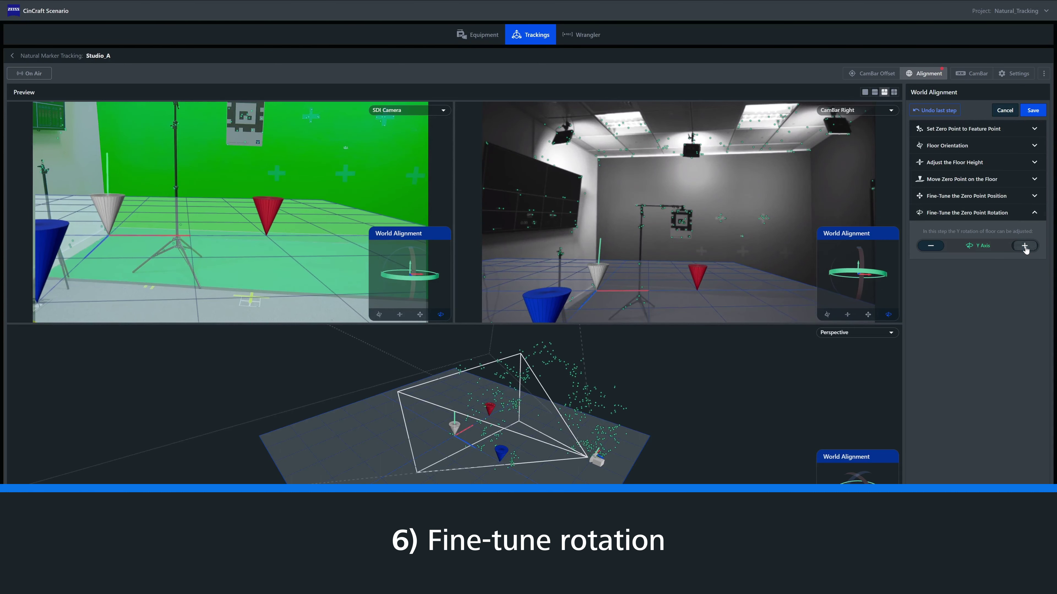
pyautogui.click(931, 246)
pyautogui.click(931, 246)
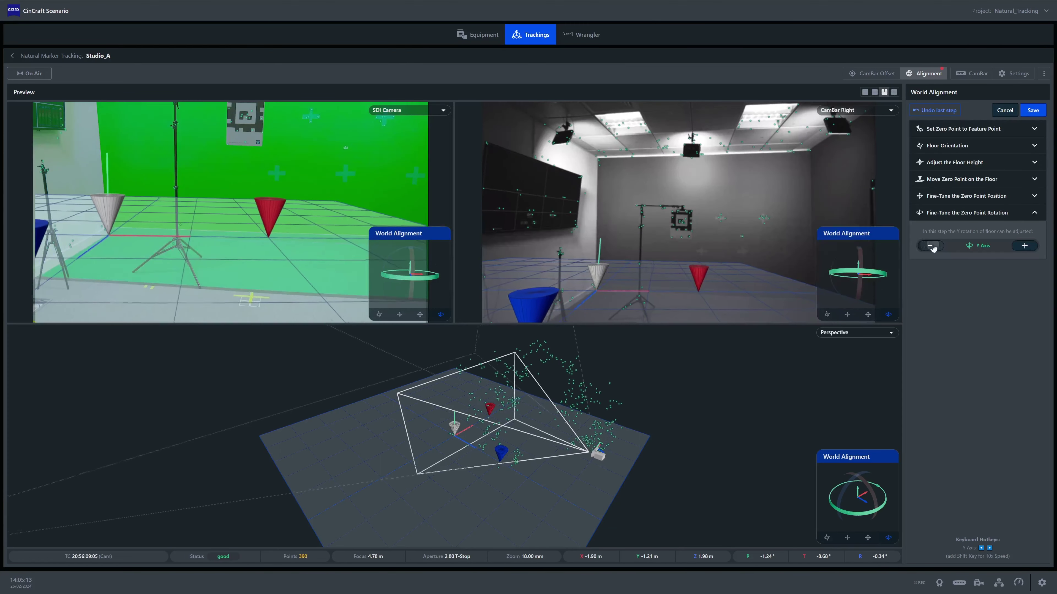
pyautogui.click(931, 246)
pyautogui.click(931, 246)
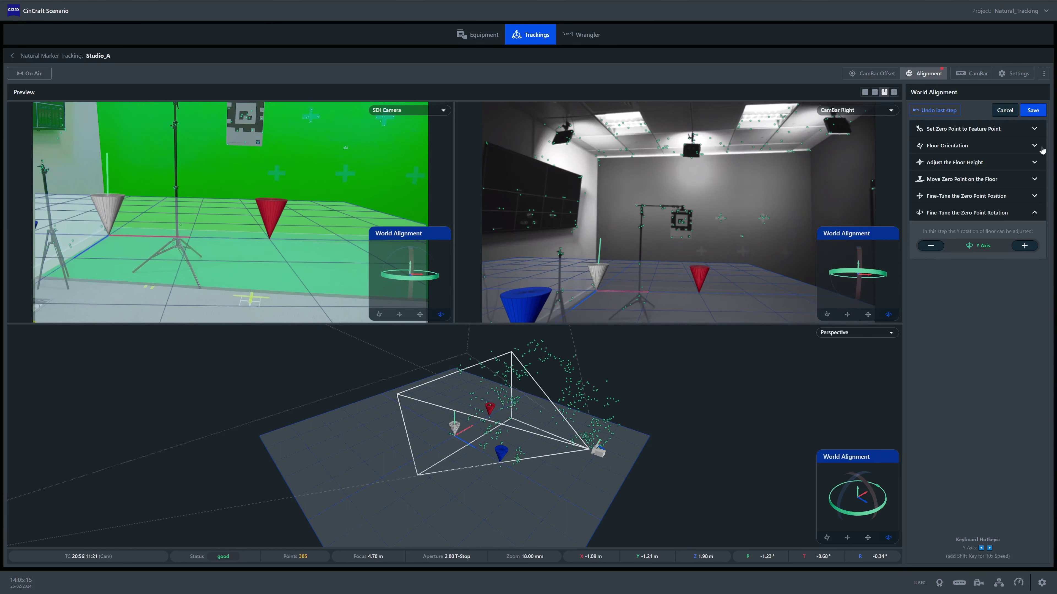
pyautogui.click(1033, 110)
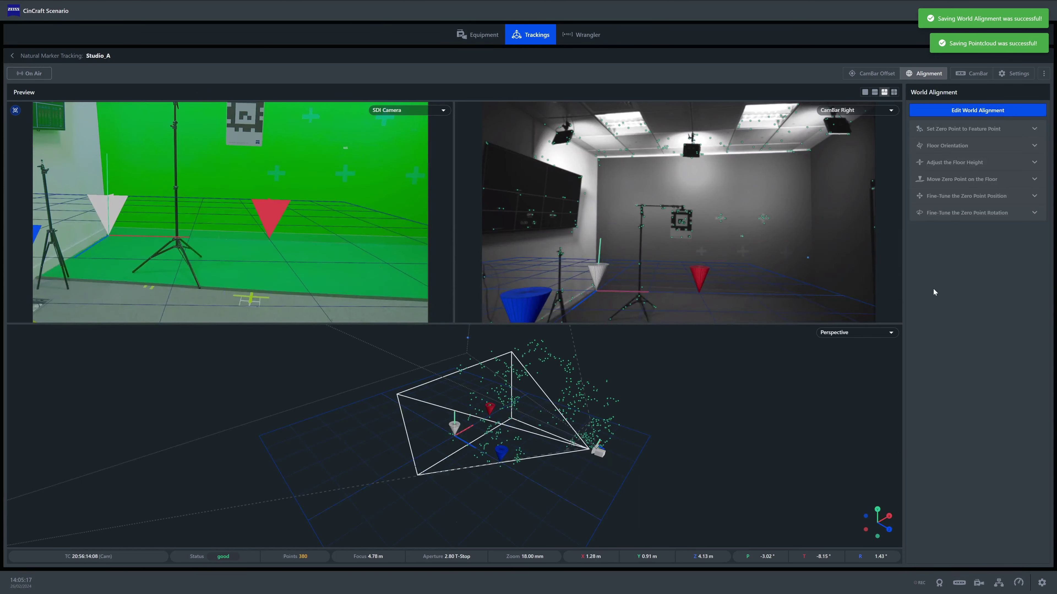